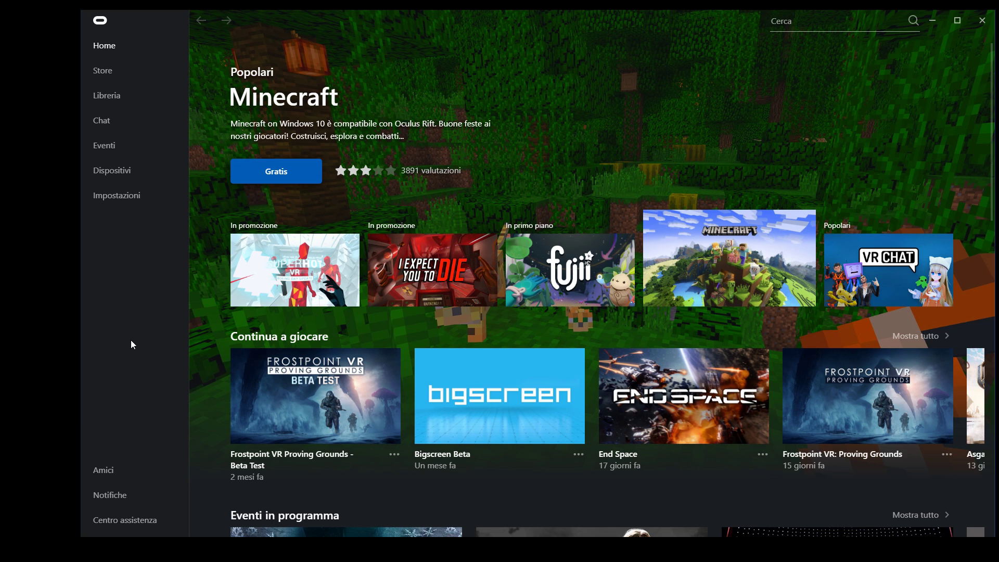
Open the Quest 2 graphics preferences under Dispositivi and choose the 90Hz refresh rate
{"action": "left_click", "coordinate": [125, 174]}
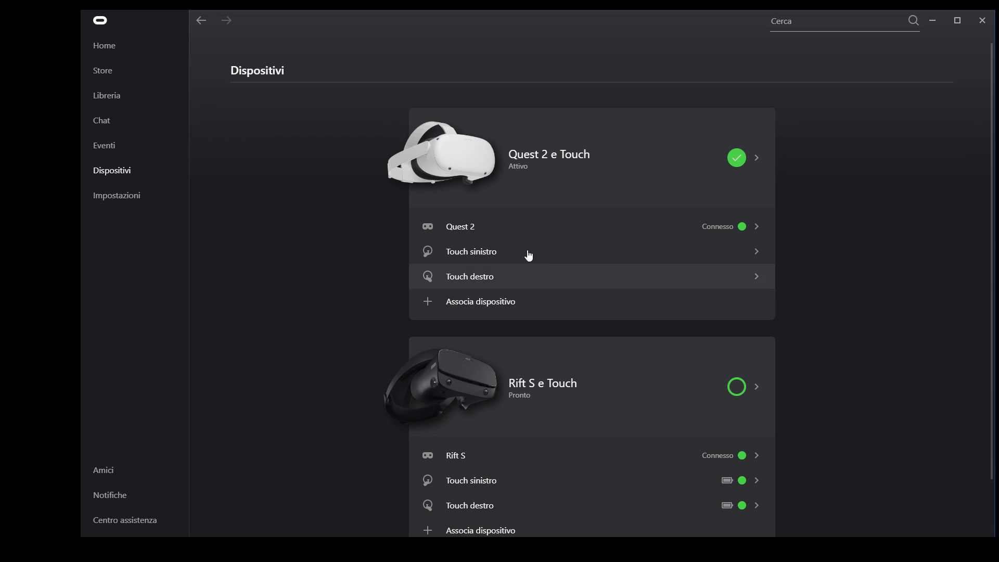
{"action": "left_click", "coordinate": [583, 161]}
{"action": "scroll", "coordinate": [823, 341], "scroll_direction": "down", "scroll_amount": 5}
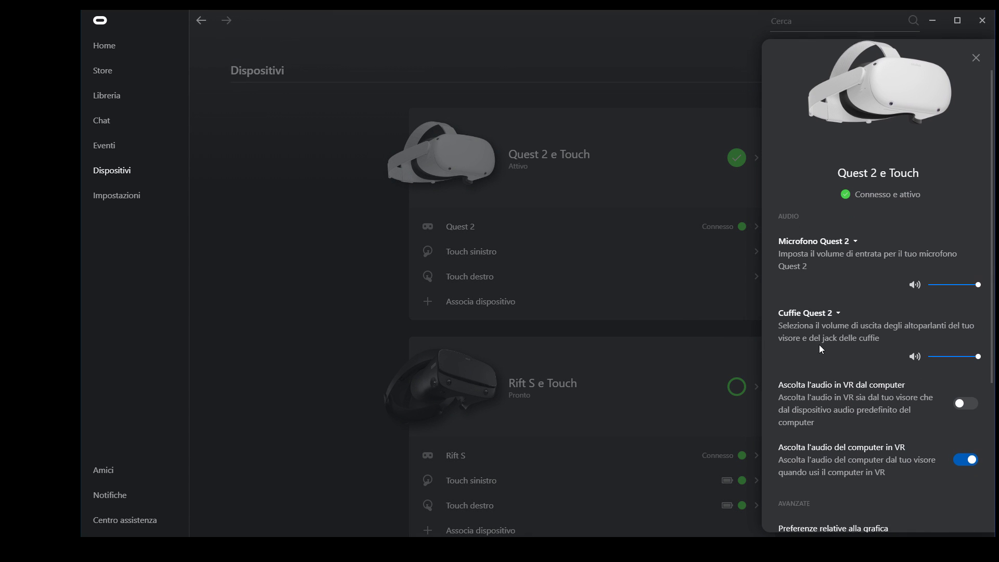
{"action": "left_click", "coordinate": [878, 321]}
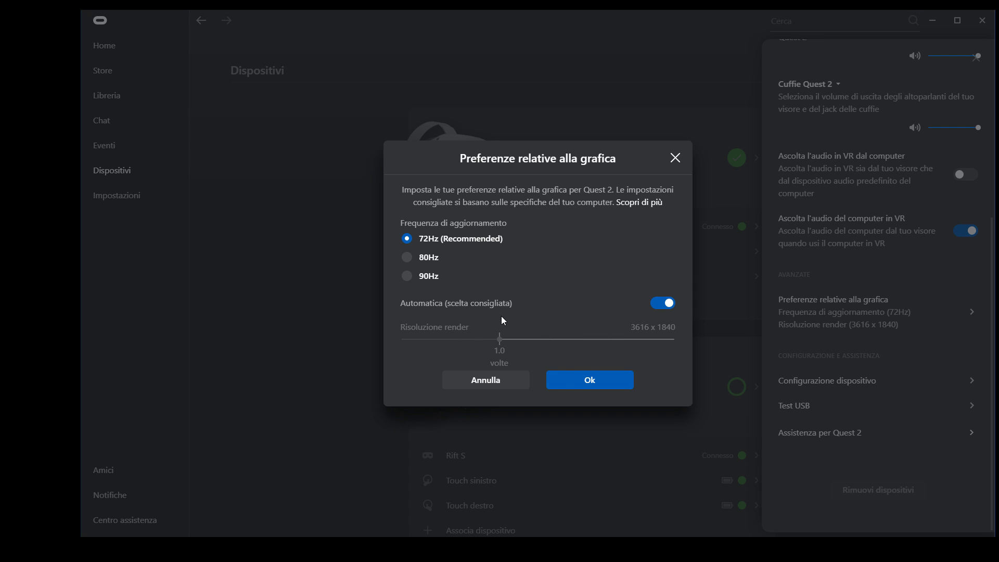
{"action": "left_click", "coordinate": [429, 276]}
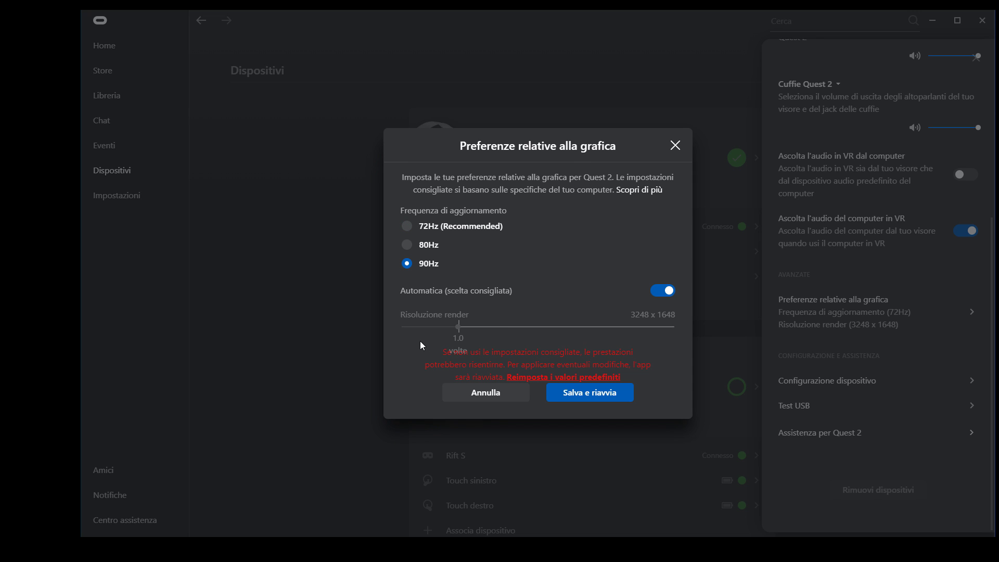
{"action": "left_click", "coordinate": [430, 248]}
{"action": "left_click", "coordinate": [430, 265]}
Turn off Automatica, set render resolution to 1.4x, and choose Salva e riavvia
{"action": "left_click", "coordinate": [662, 294]}
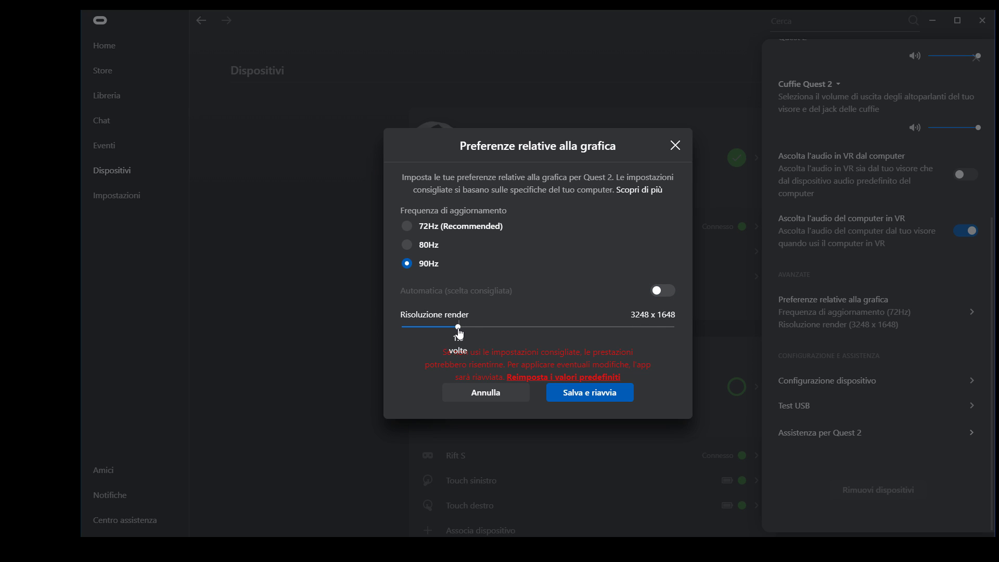
{"action": "left_click_drag", "start_coordinate": [459, 334], "coordinate": [557, 340]}
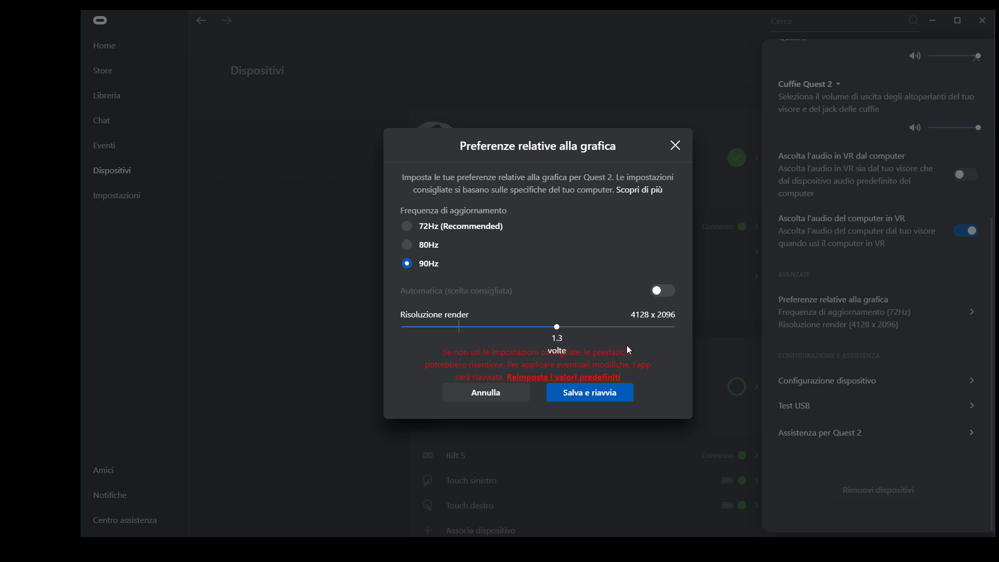
{"action": "left_click_drag", "start_coordinate": [557, 333], "coordinate": [635, 353]}
{"action": "left_click", "coordinate": [618, 394]}
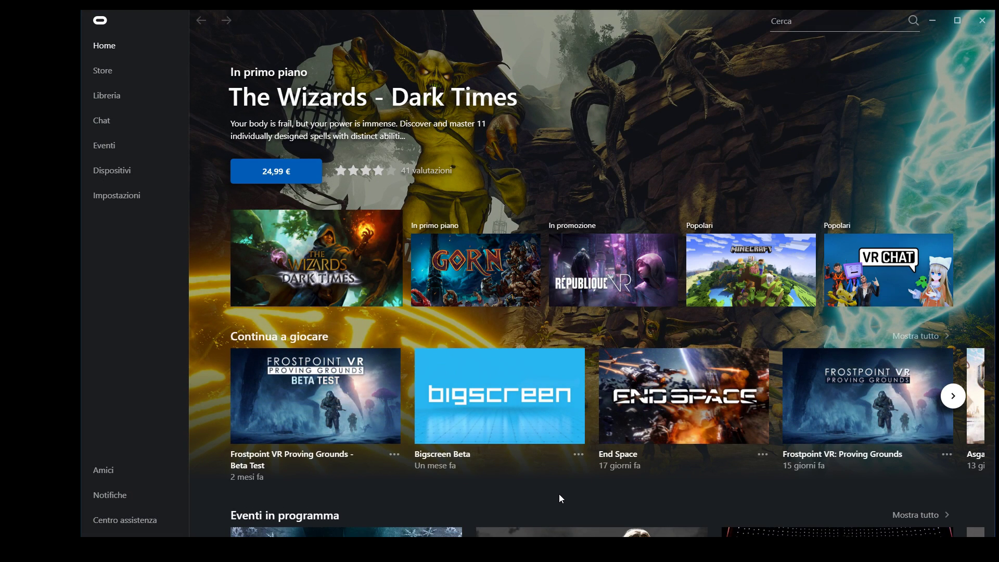
Minimize and restore the relaunched Oculus app with Win+D, then open its taskbar shortcut menu
{"action": "key", "text": "super+d"}
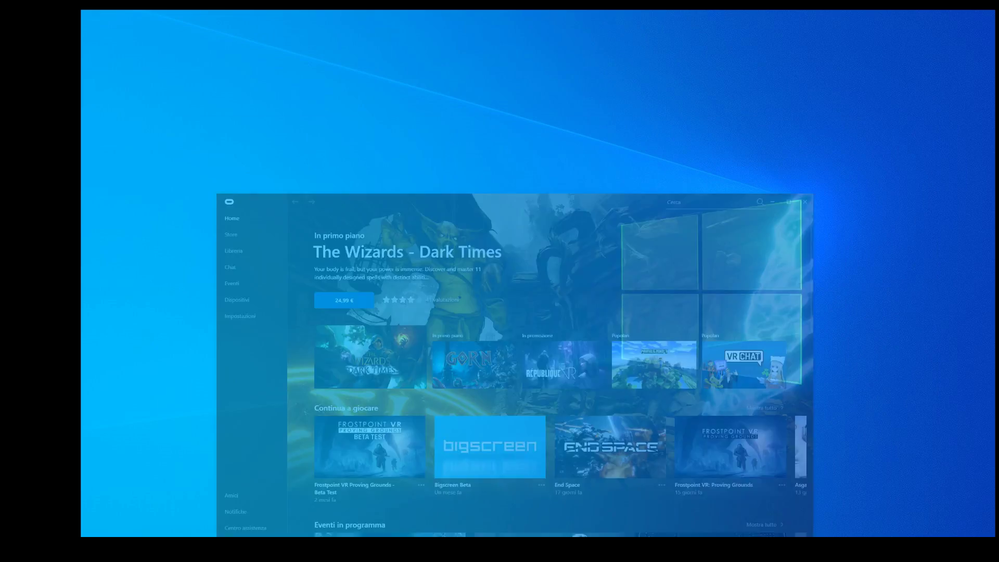
{"action": "key", "text": "super+d"}
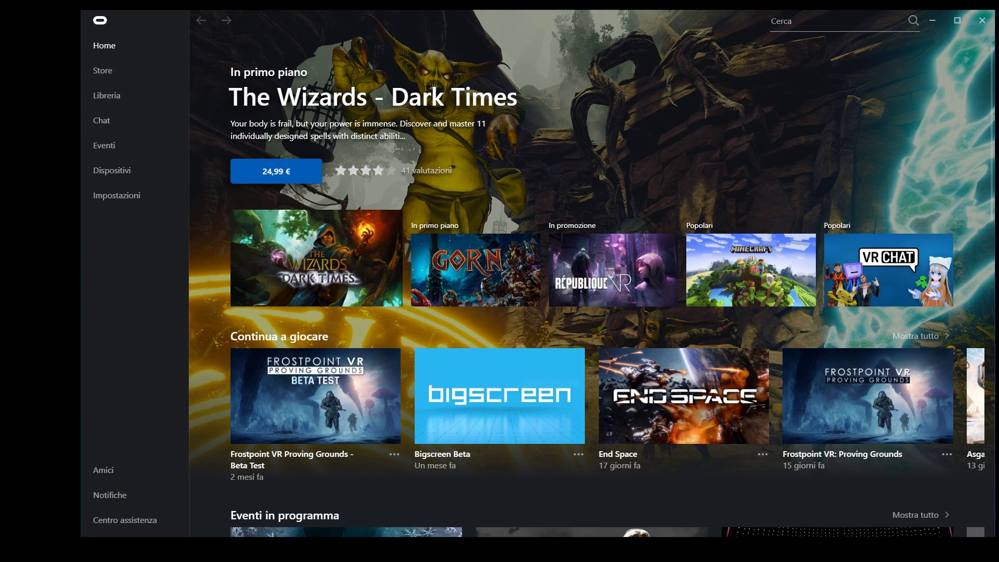
{"action": "right_click", "coordinate": [473, 552]}
Open the Oculus client's file location from the taskbar shortcut's Proprietà
{"action": "right_click", "coordinate": [455, 497]}
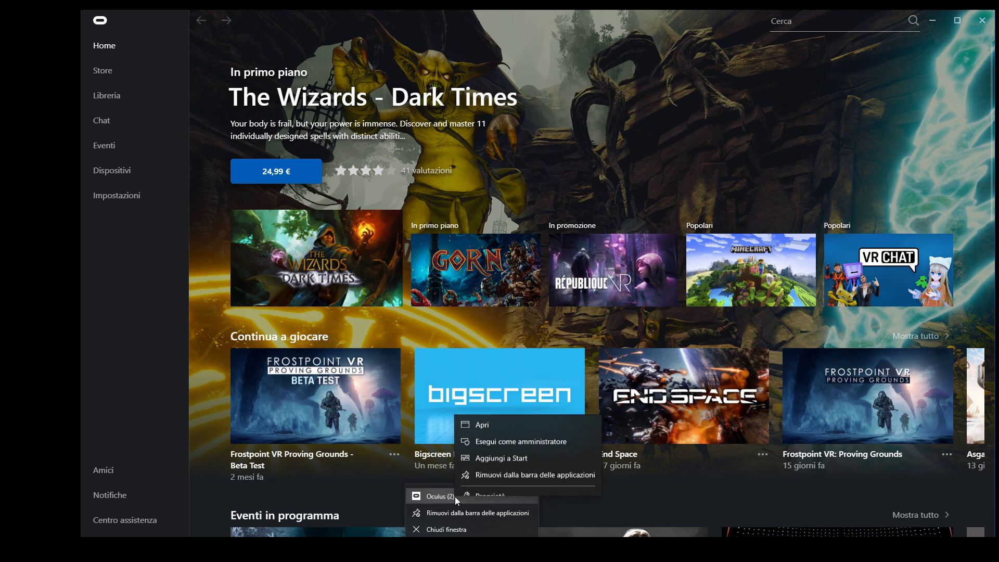
{"action": "left_click", "coordinate": [481, 487]}
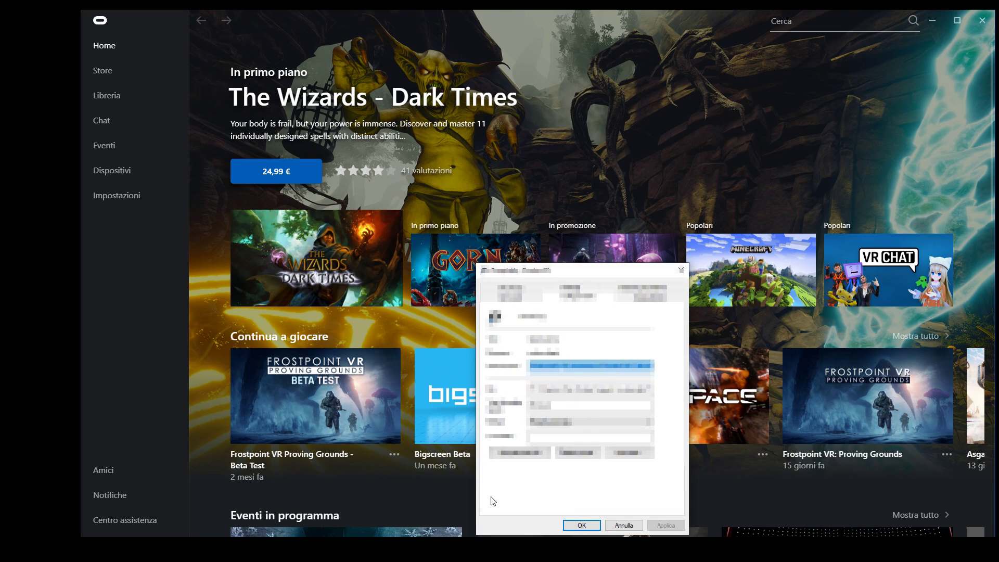
{"action": "left_click", "coordinate": [520, 452]}
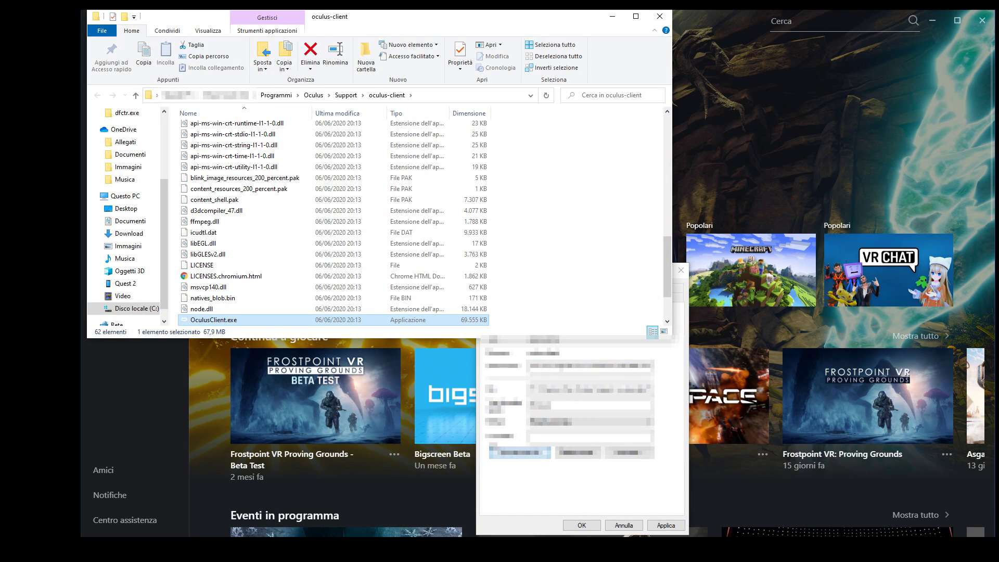
Go up to Support, open oculus-diagnostics, and bring up OculusDebugTool.exe's context menu
{"action": "scroll", "coordinate": [308, 252], "scroll_direction": "up", "scroll_amount": 4}
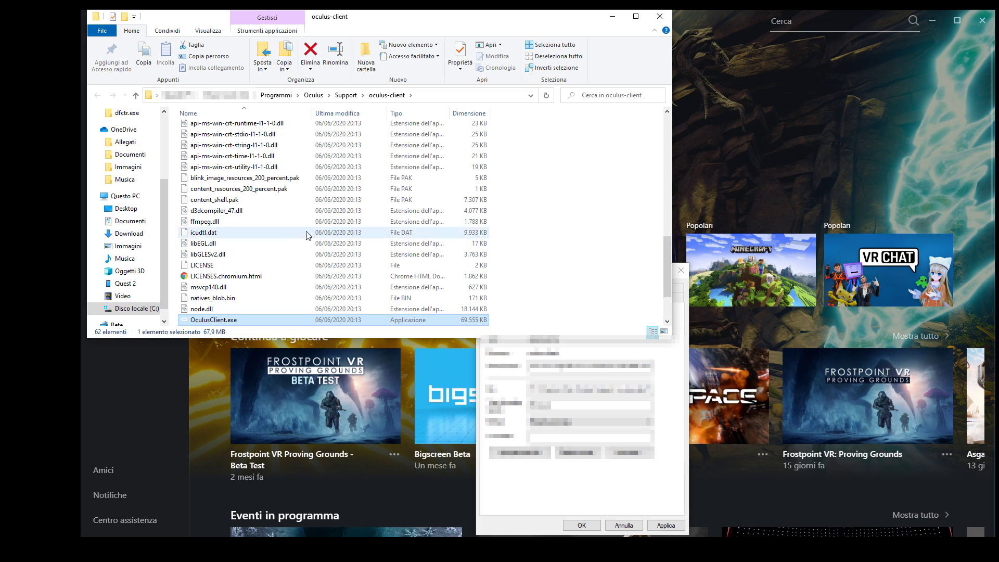
{"action": "left_click", "coordinate": [343, 98]}
{"action": "left_click", "coordinate": [239, 175]}
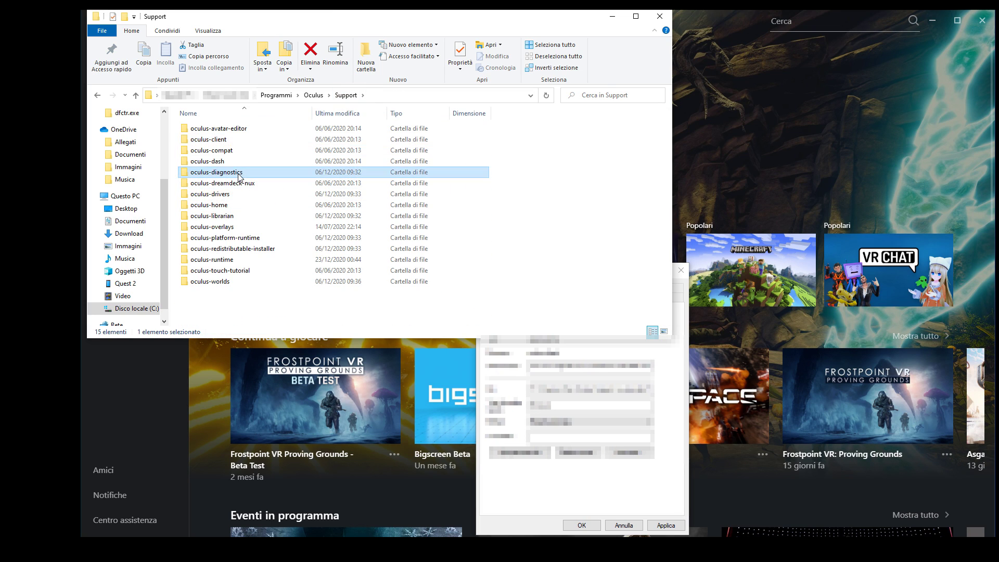
{"action": "double_click", "coordinate": [239, 175]}
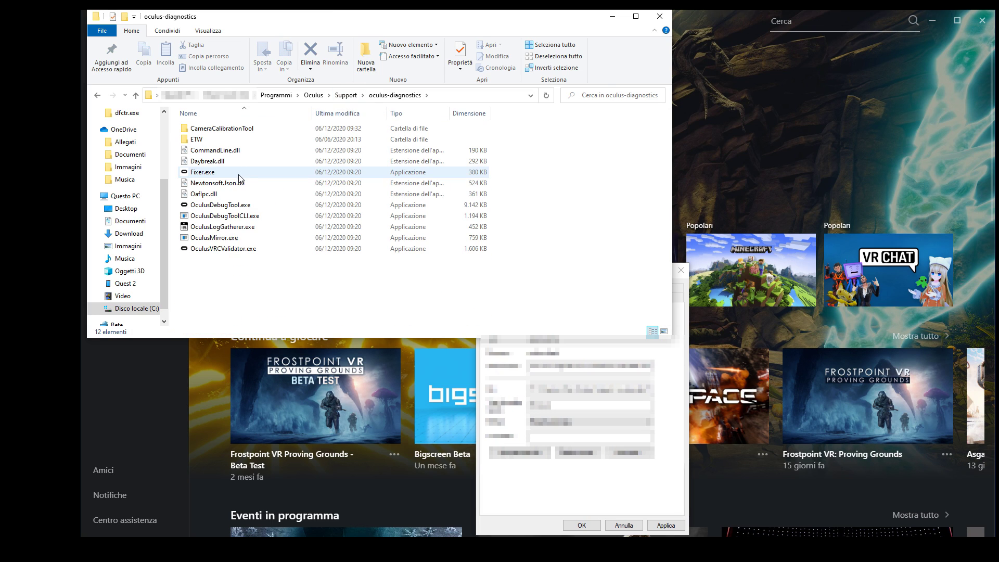
{"action": "right_click", "coordinate": [244, 208]}
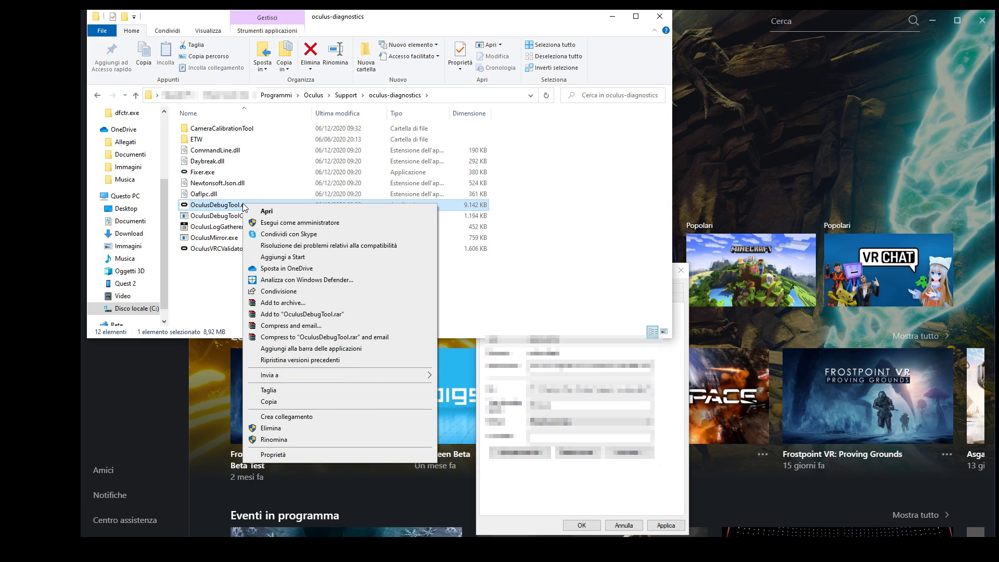
Run OculusDebugTool.exe as administrator, approving the UAC prompt
{"action": "left_click", "coordinate": [306, 223]}
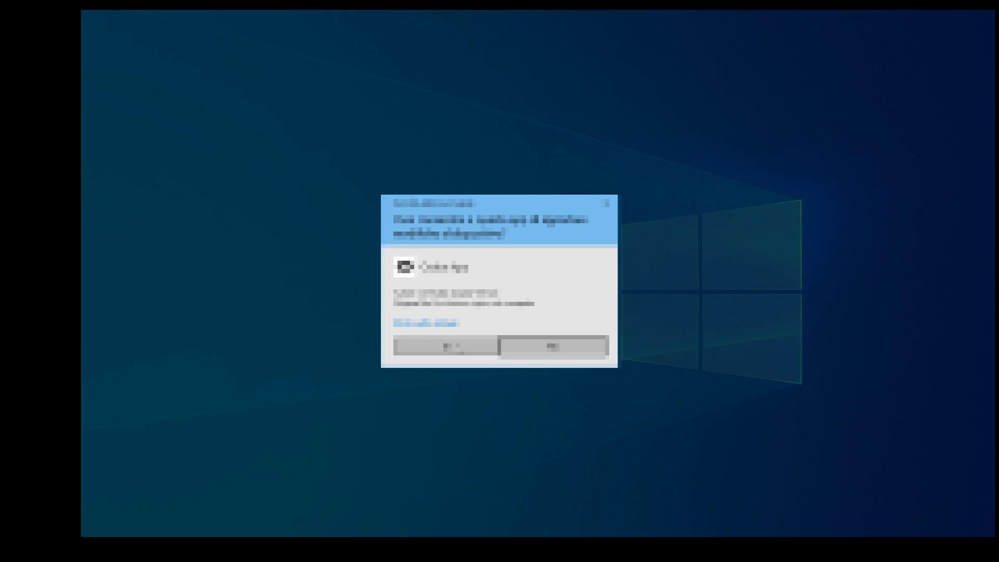
{"action": "left_click", "coordinate": [452, 348]}
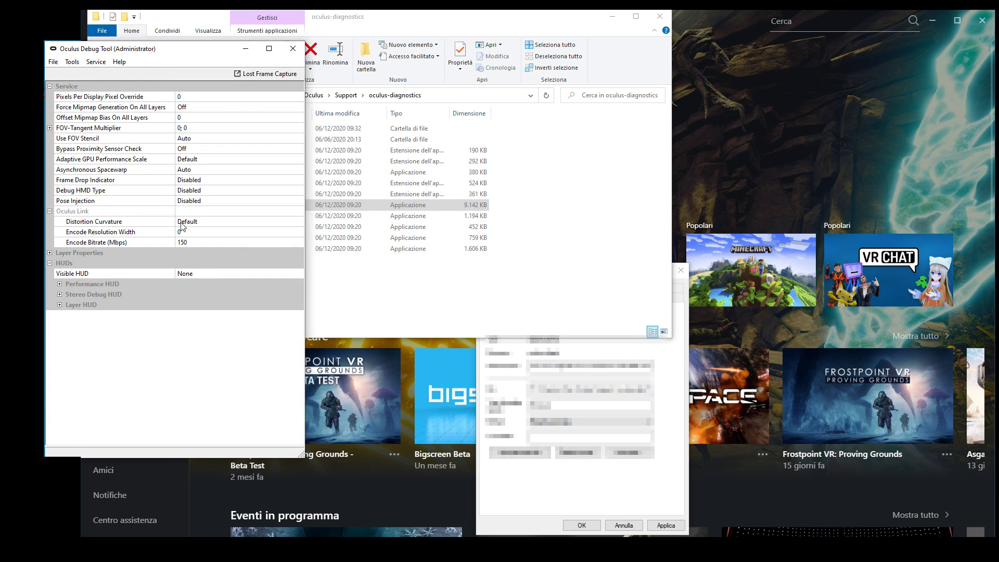
{"action": "left_click", "coordinate": [211, 97]}
Enter 1.5 as the Pixels Per Display Pixel Override
{"action": "type", "text": "1.25"}
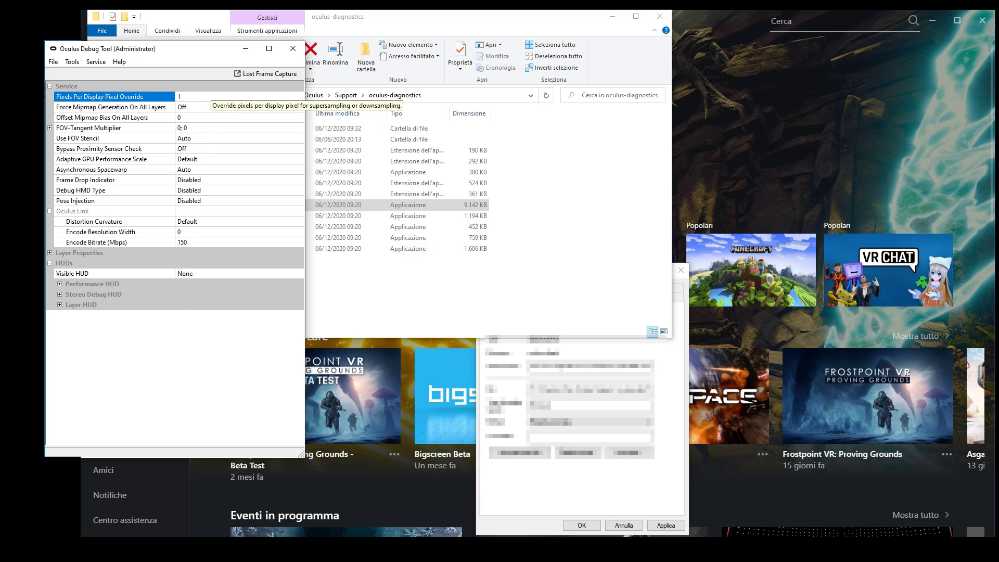
{"action": "key", "text": "BackSpace"}
{"action": "key", "text": "BackSpace"}
{"action": "key", "text": "BackSpace"}
{"action": "key", "text": "BackSpace"}
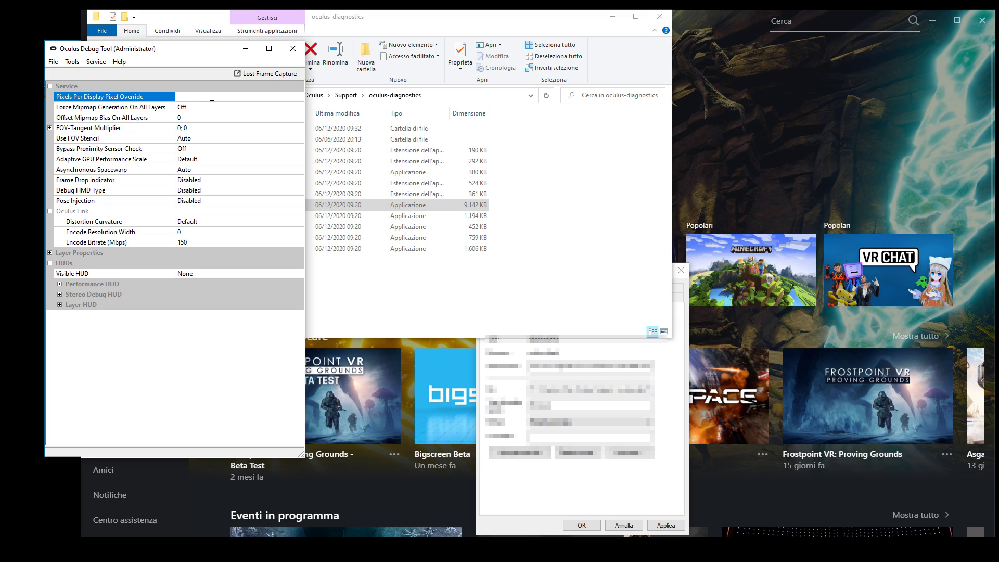
{"action": "type", "text": "1.5"}
{"action": "key", "text": "Return"}
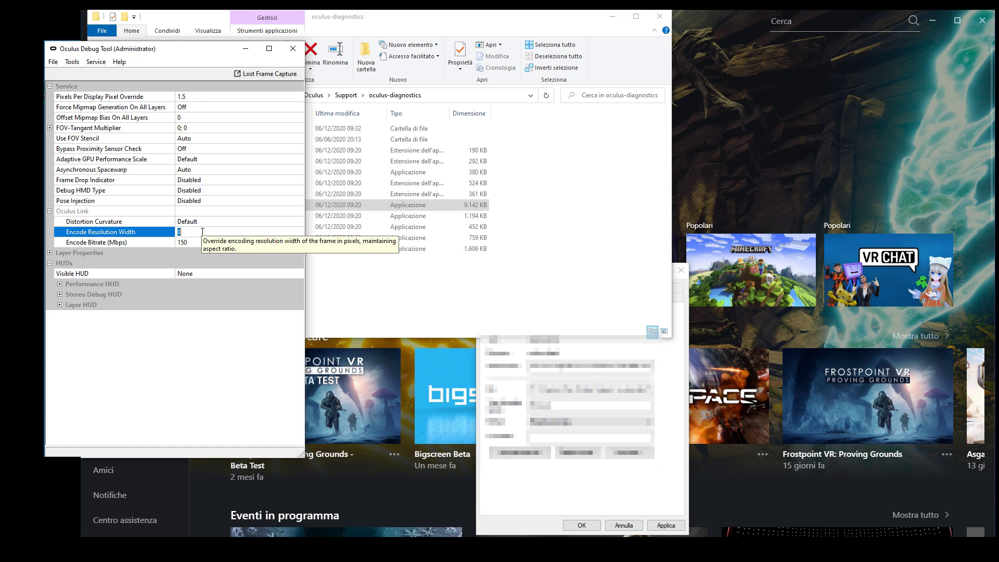
Try 1000 and 4000 for Encode Resolution Width, then clear it back to 0
{"action": "type", "text": "1000"}
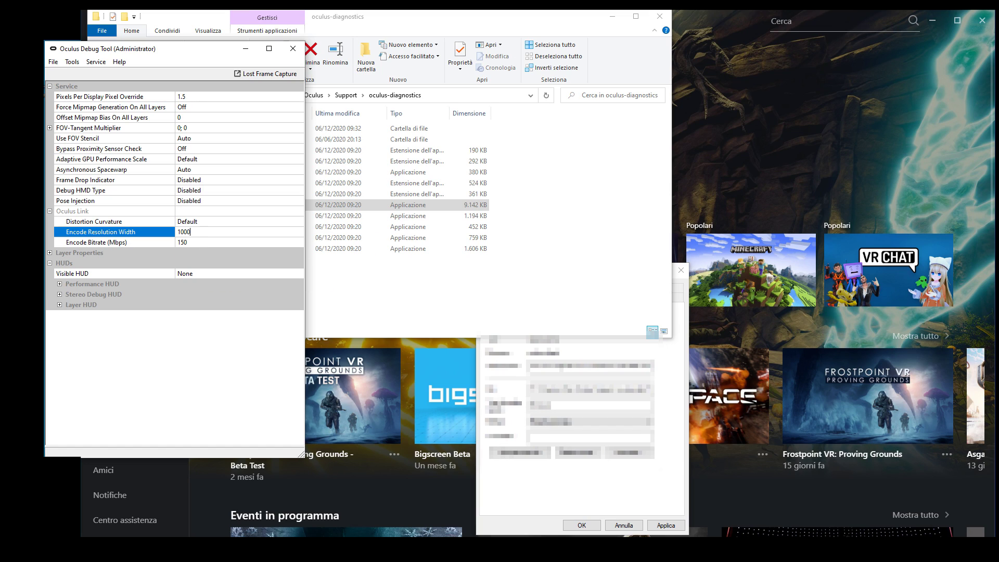
{"action": "key", "text": "BackSpace"}
{"action": "key", "text": "BackSpace"}
{"action": "key", "text": "BackSpace"}
{"action": "key", "text": "BackSpace"}
{"action": "type", "text": "4000"}
{"action": "key", "text": "BackSpace"}
{"action": "key", "text": "BackSpace"}
{"action": "key", "text": "BackSpace"}
{"action": "key", "text": "BackSpace"}
Clear the 150 Encode Bitrate and try a 500 value before erasing it
{"action": "left_click", "coordinate": [194, 242]}
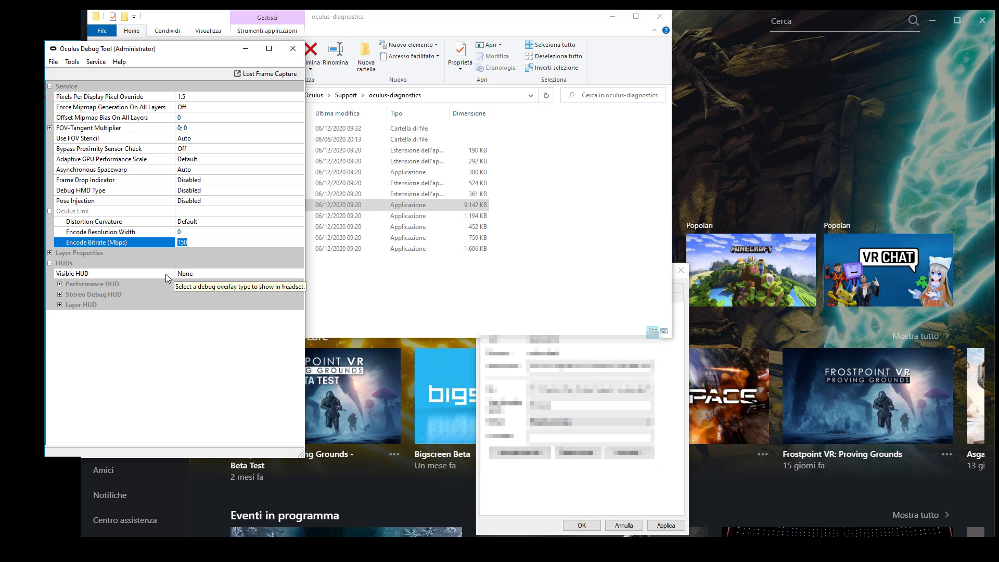
{"action": "key", "text": "BackSpace"}
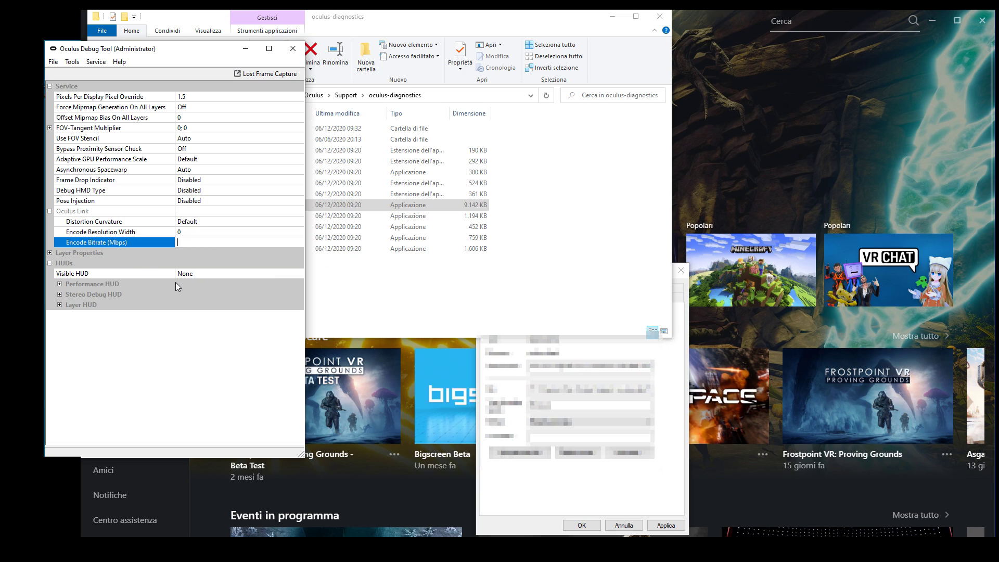
{"action": "type", "text": "0500"}
{"action": "key", "text": "BackSpace"}
{"action": "key", "text": "BackSpace"}
{"action": "key", "text": "BackSpace"}
Enter 350 as the Encode Bitrate and dismiss the file Properties dialog
{"action": "type", "text": "350"}
{"action": "left_click", "coordinate": [197, 232]}
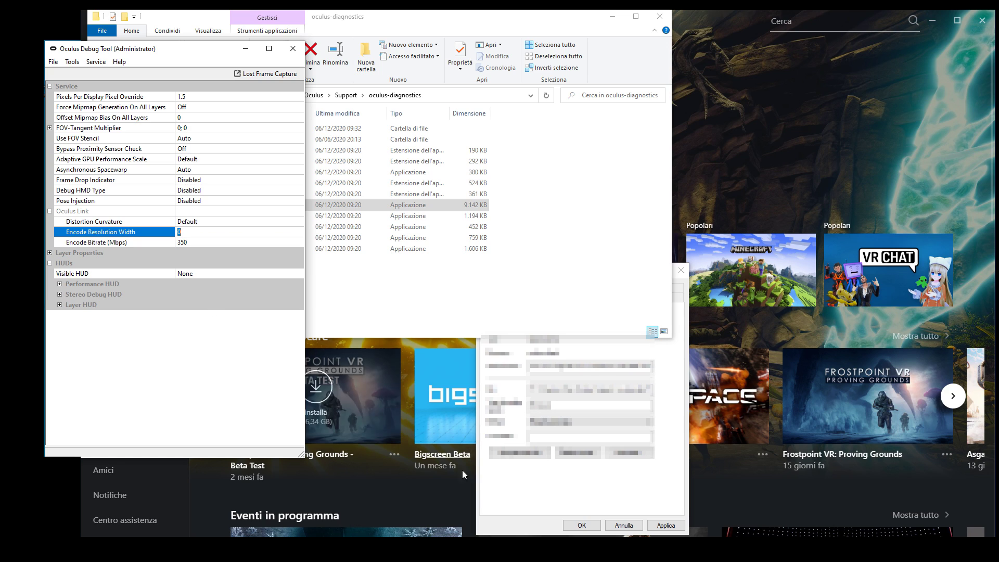
{"action": "left_click", "coordinate": [621, 526]}
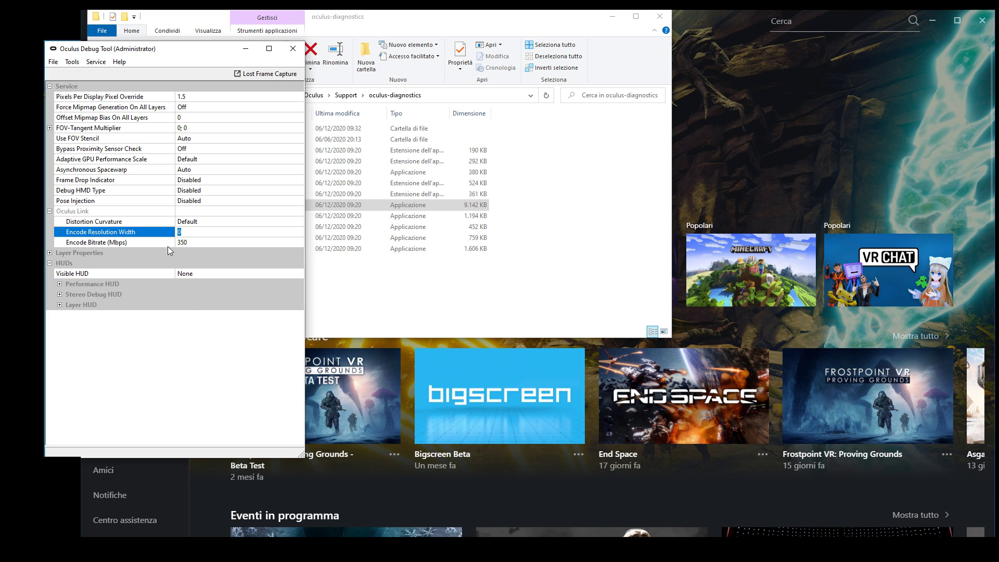
Recheck Quest 2 graphics preferences, testing a lower 4128 x 2096 resolution before discarding it
{"action": "left_click", "coordinate": [501, 493]}
{"action": "left_click", "coordinate": [128, 180]}
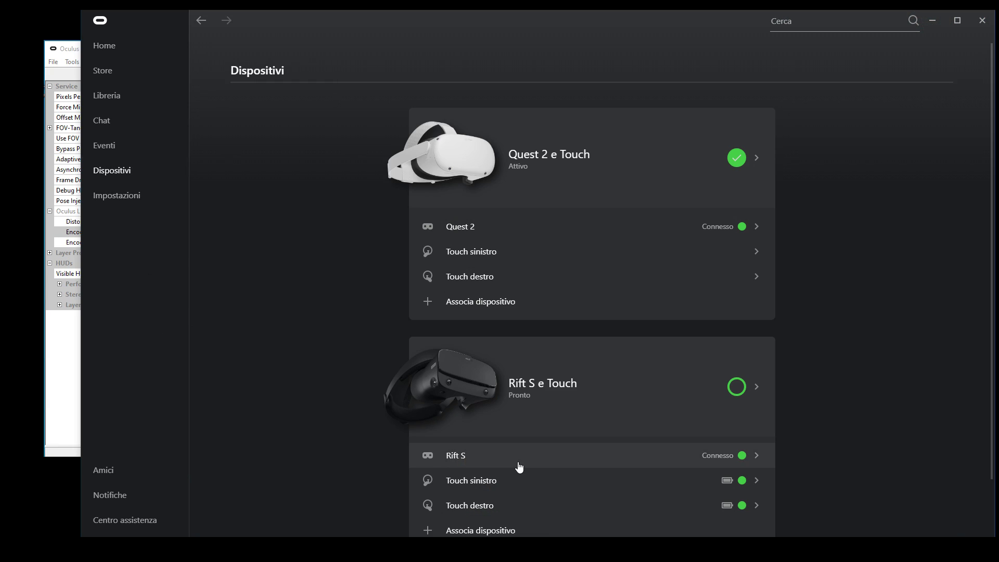
{"action": "left_click", "coordinate": [616, 157]}
{"action": "scroll", "coordinate": [868, 442], "scroll_direction": "down", "scroll_amount": 5}
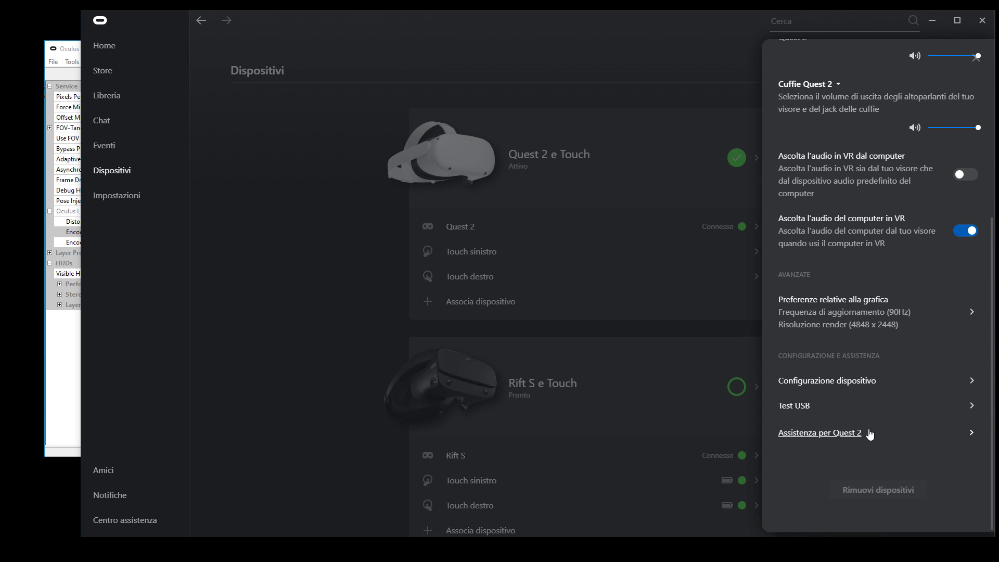
{"action": "left_click", "coordinate": [890, 315]}
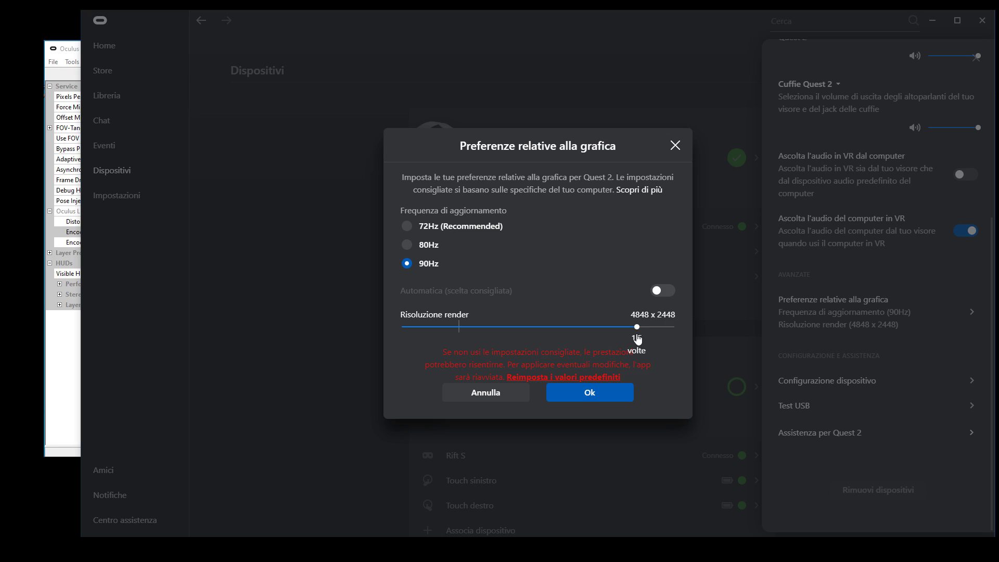
{"action": "left_click_drag", "start_coordinate": [636, 337], "coordinate": [558, 341]}
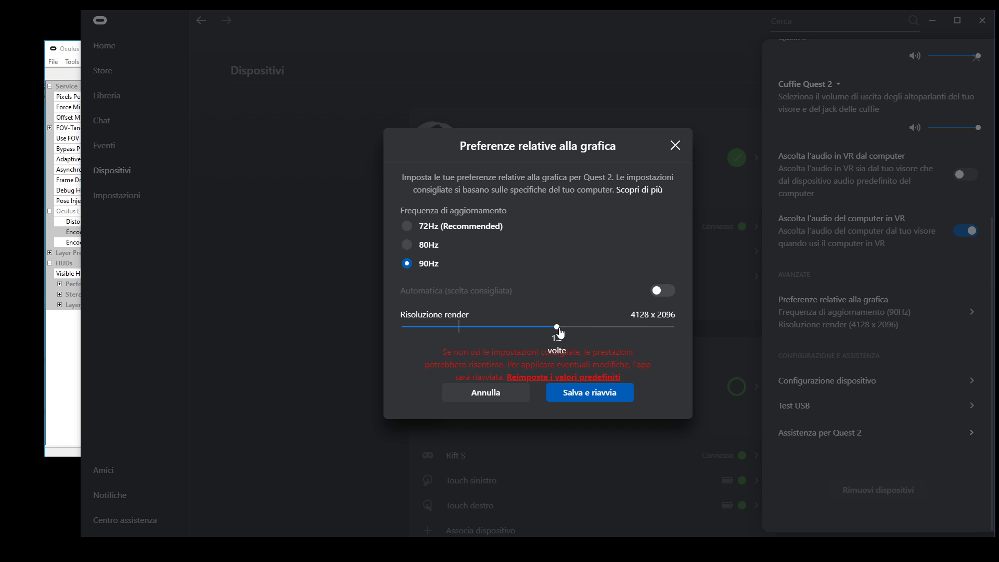
{"action": "left_click", "coordinate": [63, 49]}
{"action": "left_click", "coordinate": [96, 61]}
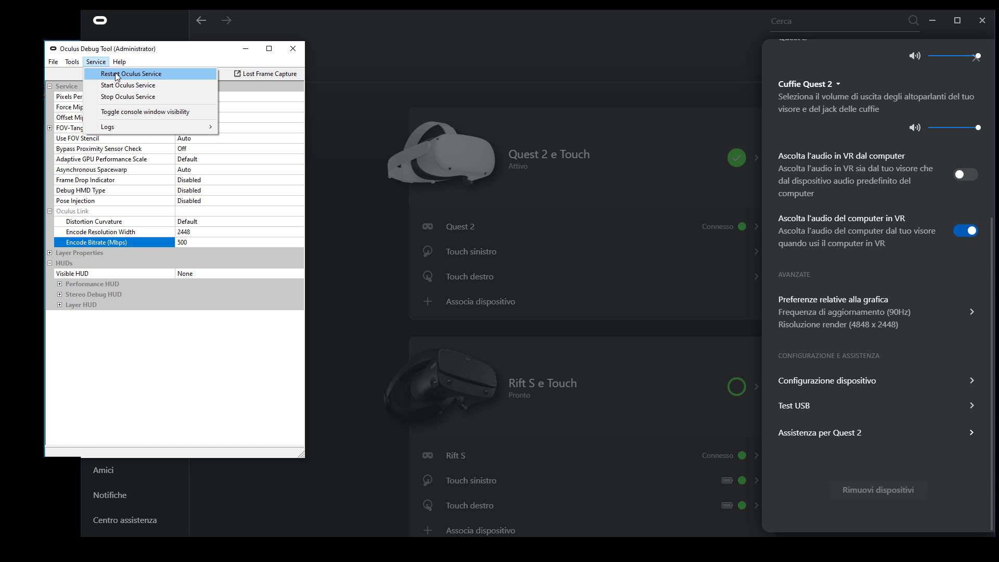
Restart the Oculus service, then open Libreria and minimize the reloaded Oculus app
{"action": "left_click", "coordinate": [117, 75]}
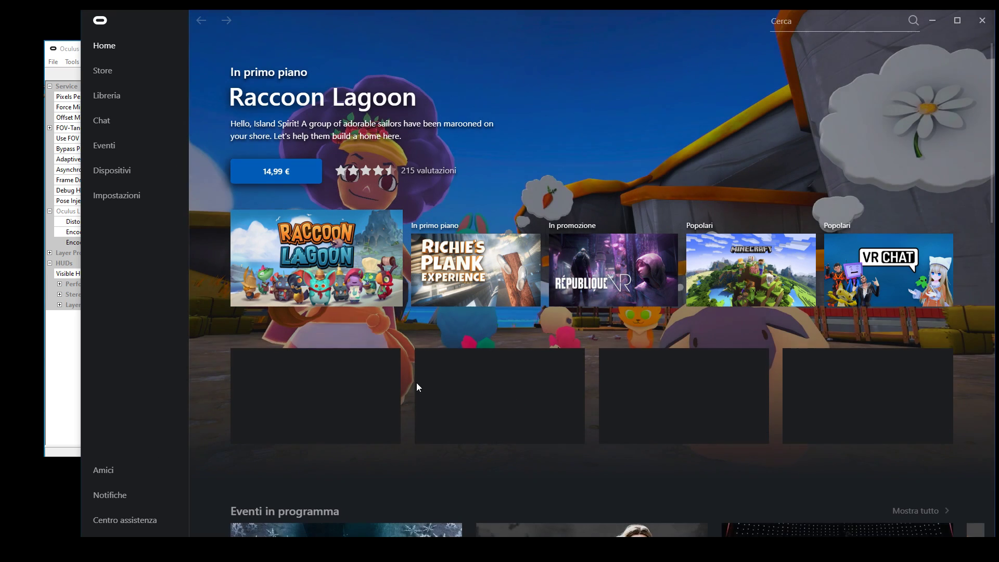
{"action": "left_click", "coordinate": [125, 100]}
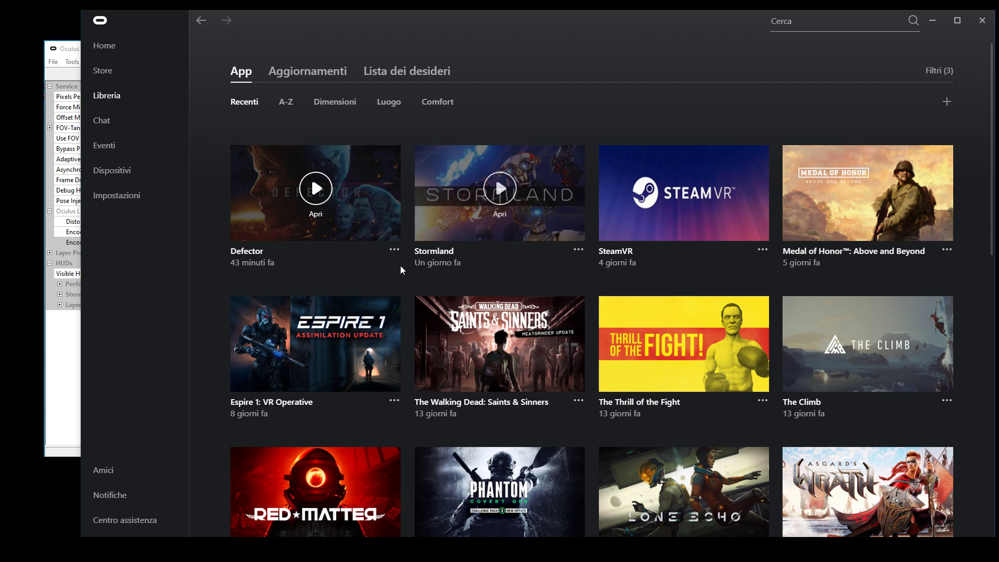
{"action": "left_click", "coordinate": [933, 21]}
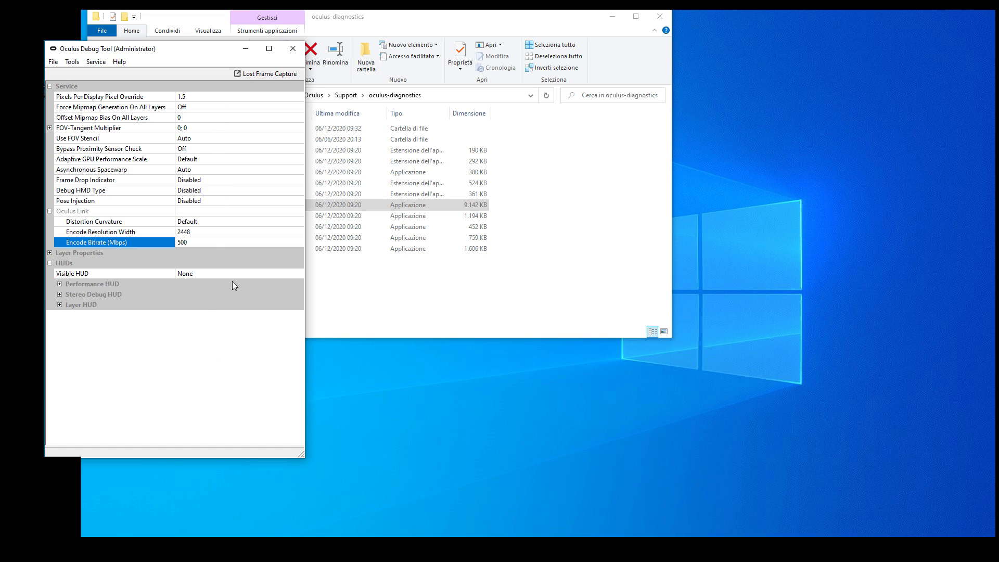
Set Encode Resolution Width to 1440 and restart the Oculus service
{"action": "left_click", "coordinate": [207, 232]}
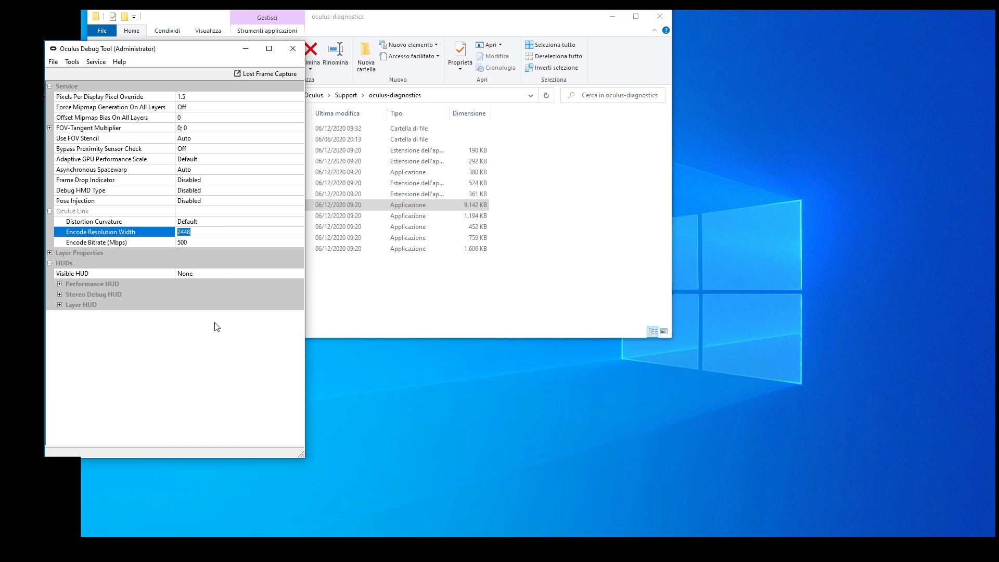
{"action": "type", "text": "1440"}
{"action": "left_click", "coordinate": [97, 67]}
{"action": "left_click", "coordinate": [110, 75]}
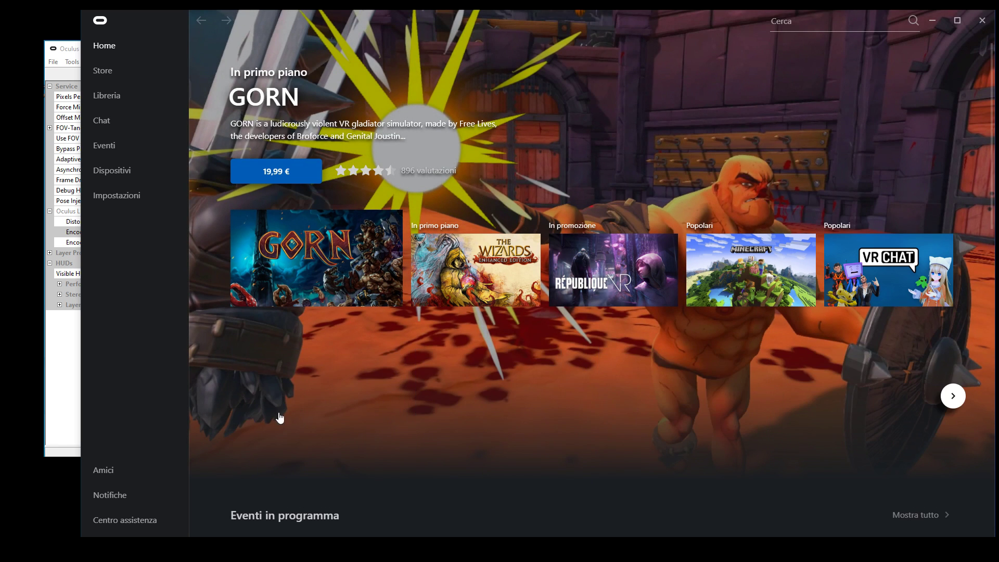
{"action": "left_click", "coordinate": [63, 379]}
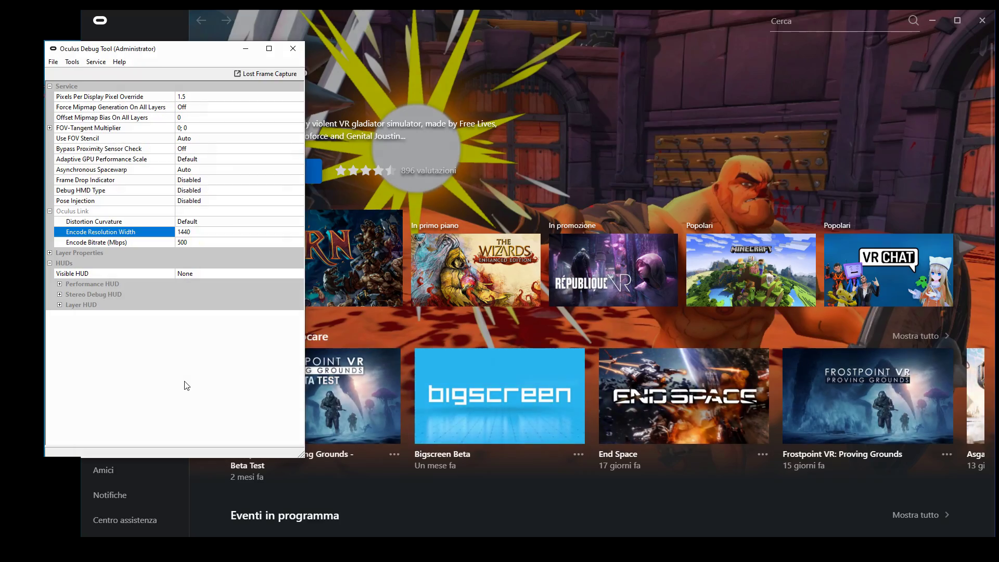